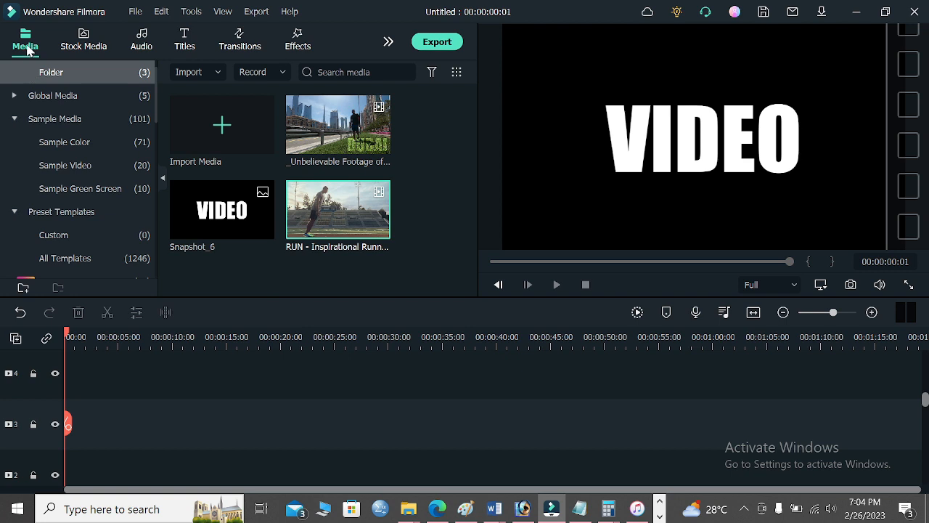
# Step: Place the Black sample colour at the start of track 3 and the Default Title above it on track 4
pyautogui.click(80, 142)
pyautogui.moveTo(325, 112); pyautogui.dragTo(88, 424)
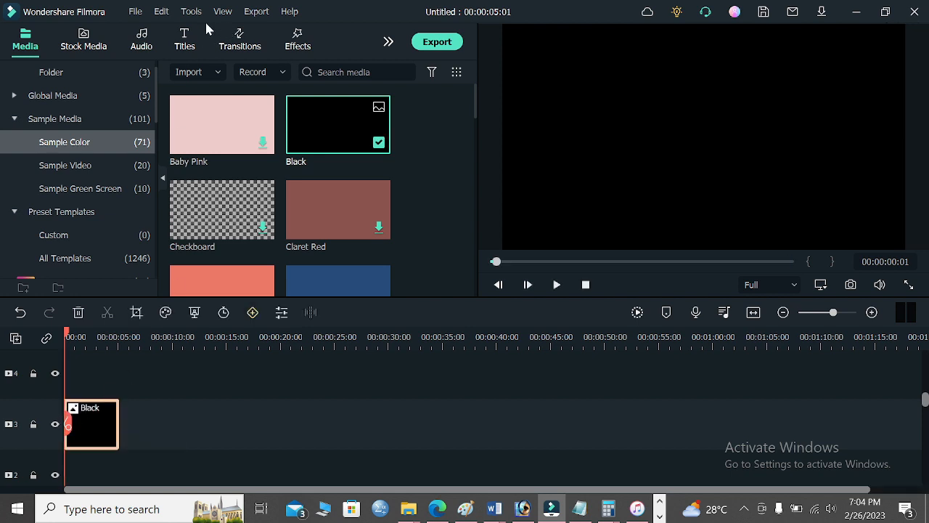
pyautogui.click(184, 40)
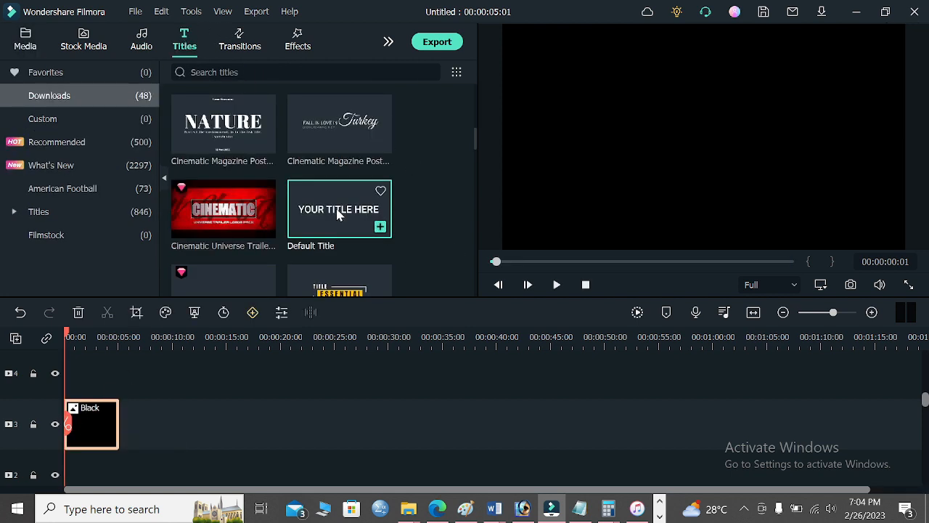
pyautogui.moveTo(337, 214); pyautogui.dragTo(76, 389)
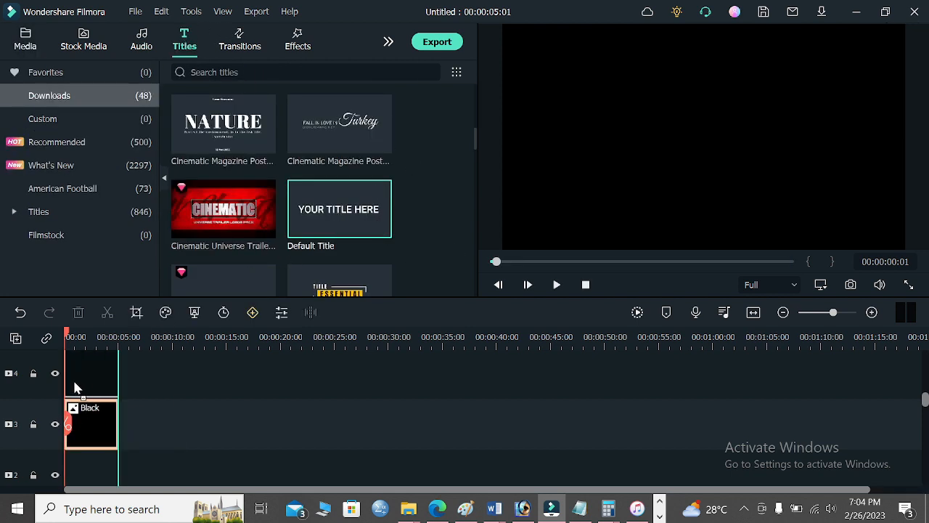
# Step: Replace the default title's placeholder text with RUN
pyautogui.doubleClick(94, 364)
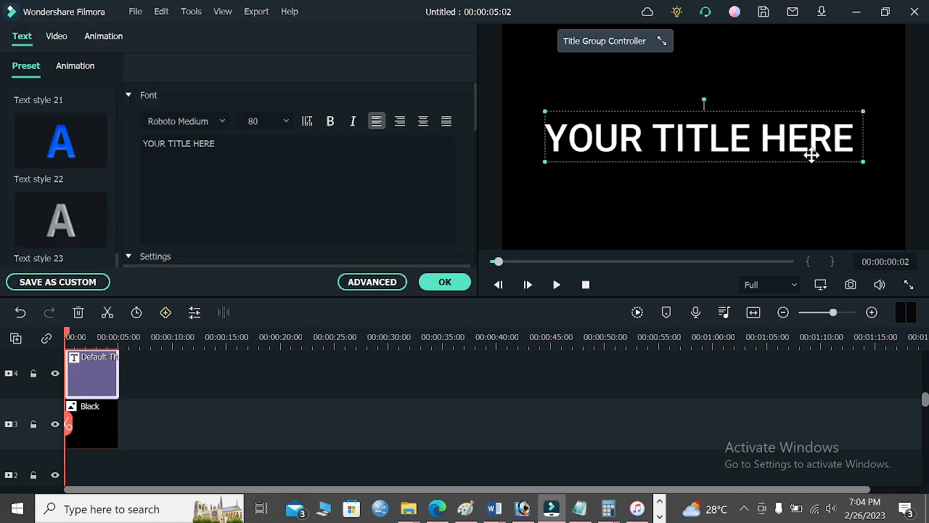
pyautogui.doubleClick(670, 131)
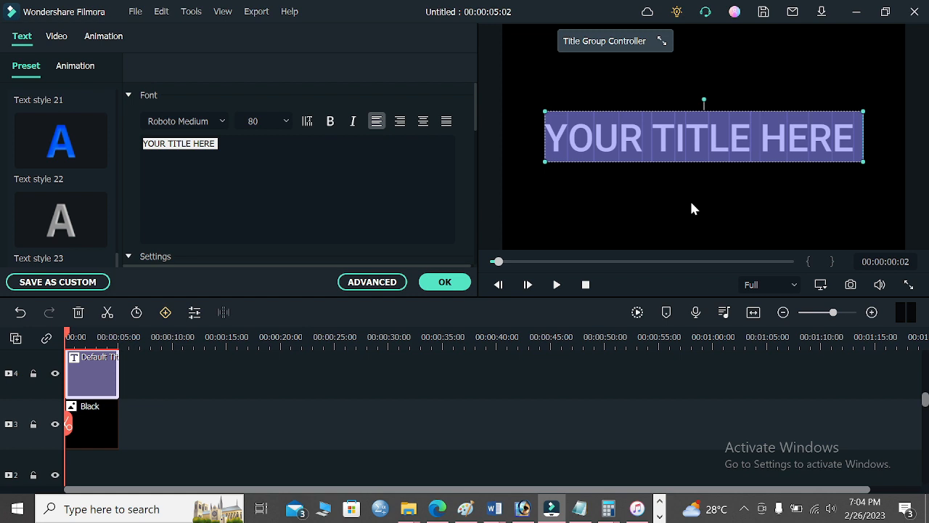
pyautogui.write('RUN')
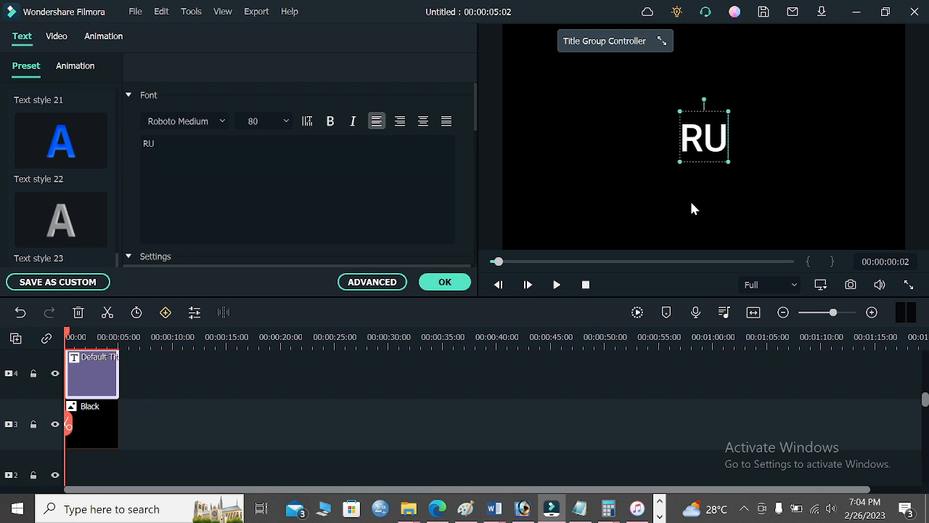
# Step: Set the RUN title's font to Impact at size 250 and apply the title changes
pyautogui.doubleClick(708, 130)
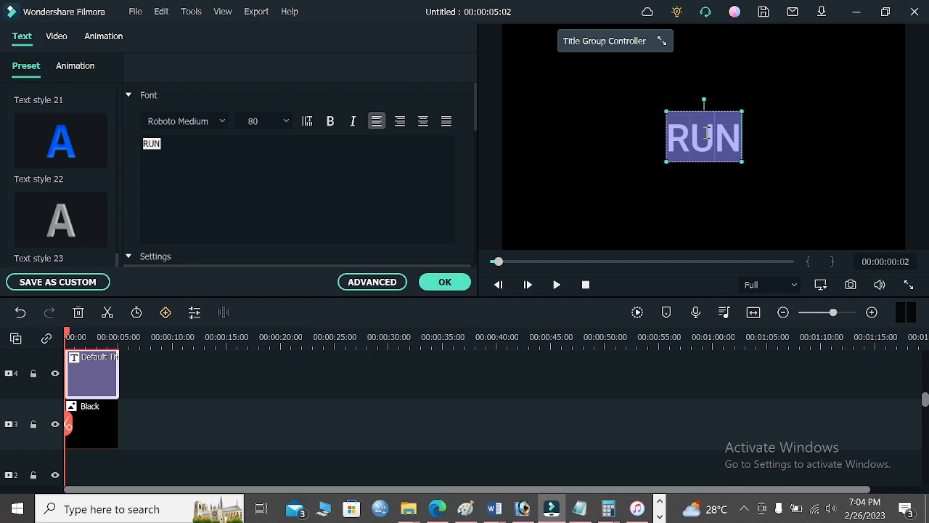
pyautogui.click(208, 124)
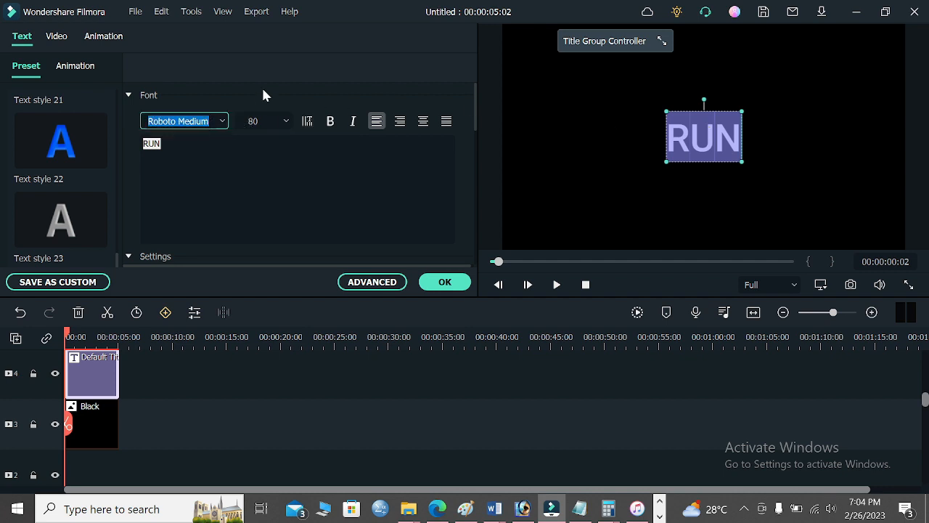
pyautogui.write('IMPact')
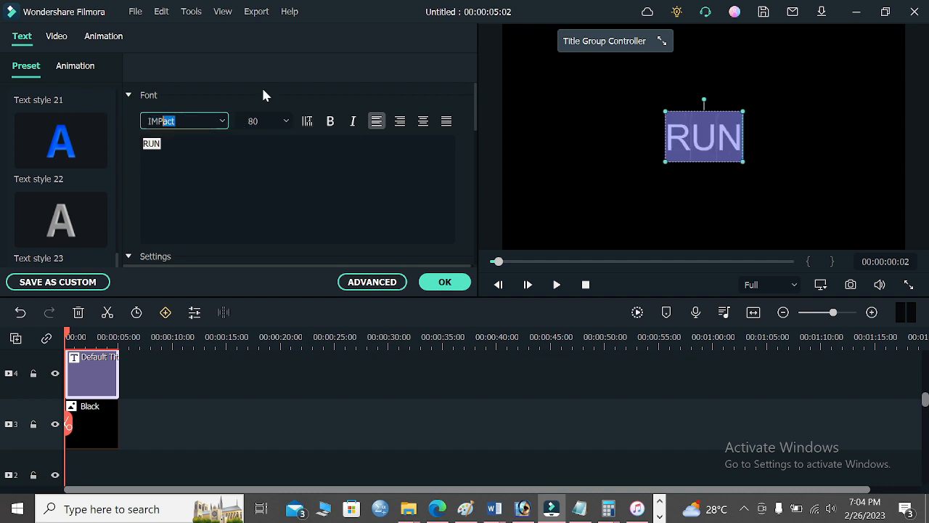
pyautogui.press('Return')
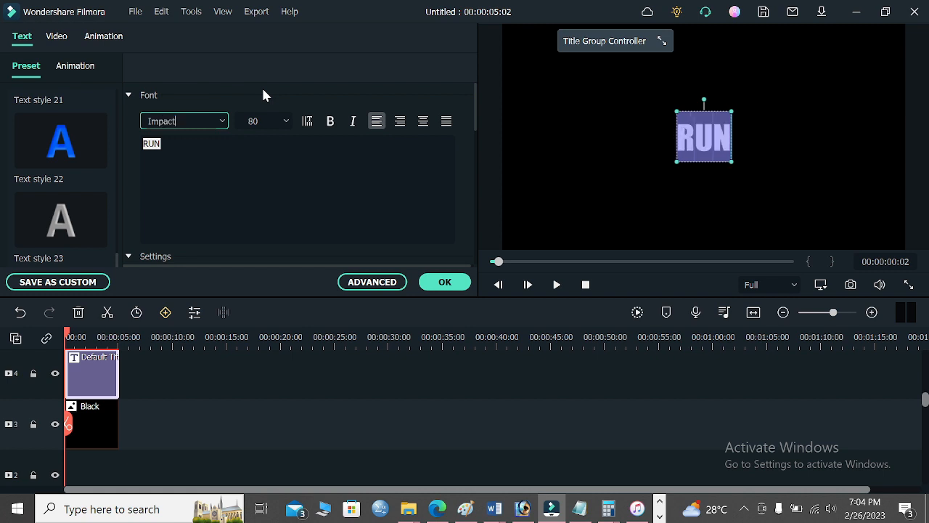
pyautogui.click(251, 120)
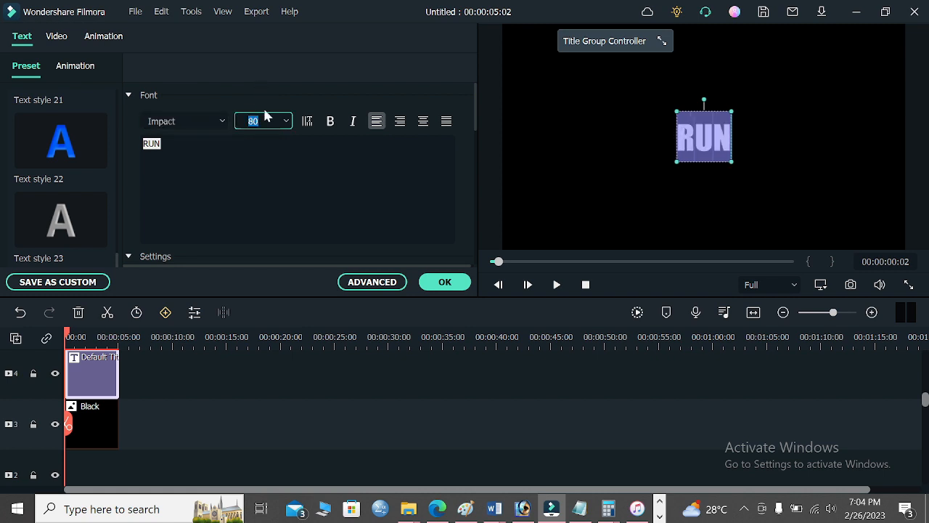
pyautogui.write('250')
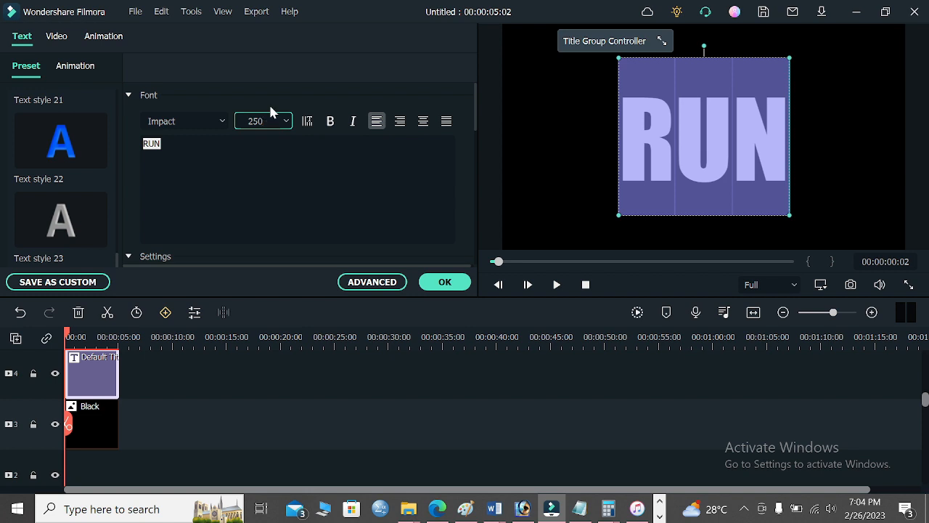
pyautogui.click(442, 283)
# Step: Enlarge the RUN title slightly and reposition it near the centre of the frame
pyautogui.moveTo(616, 220); pyautogui.dragTo(599, 196)
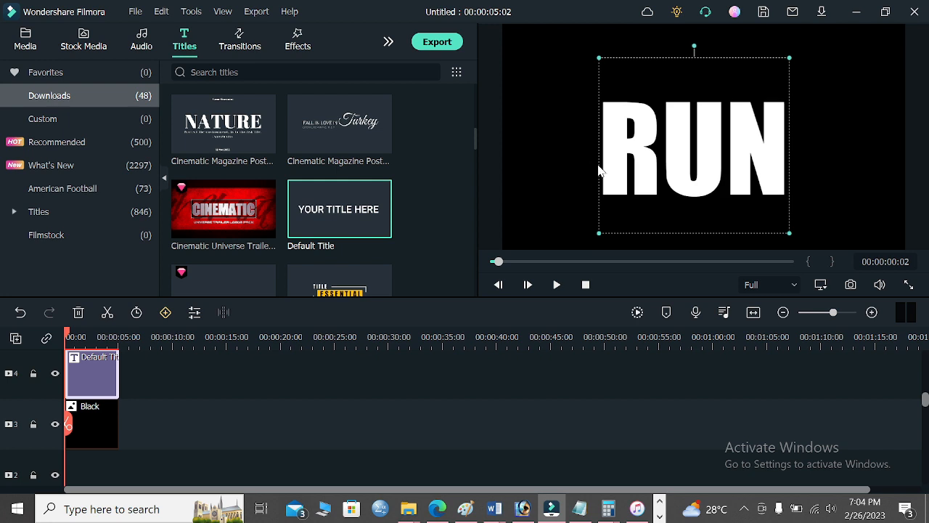
pyautogui.moveTo(719, 136); pyautogui.dragTo(723, 129)
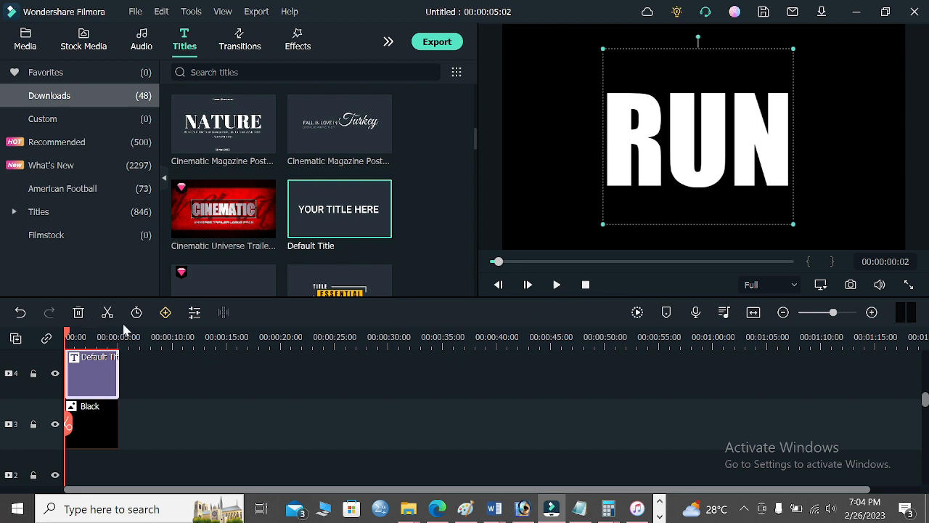
pyautogui.click(522, 384)
# Step: Capture the RUN frame as a snapshot image with no clip selected
pyautogui.click(551, 102)
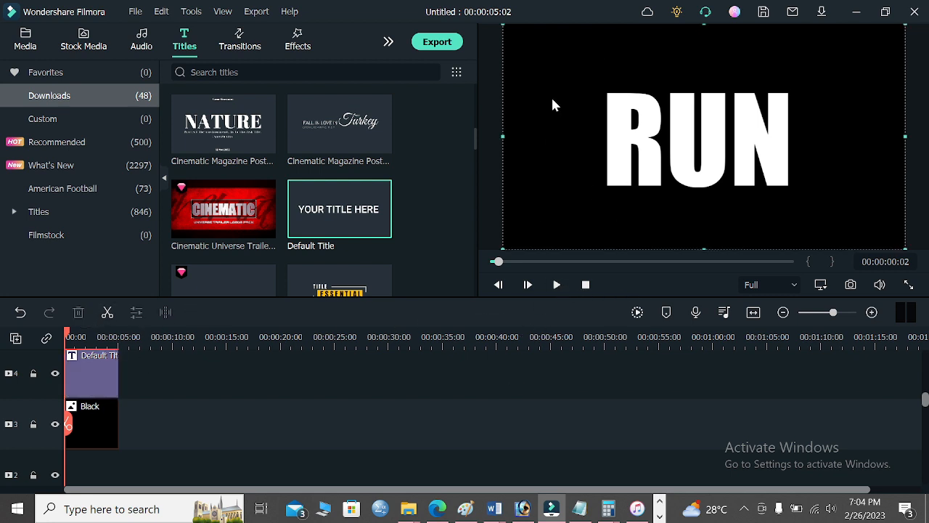
pyautogui.click(594, 380)
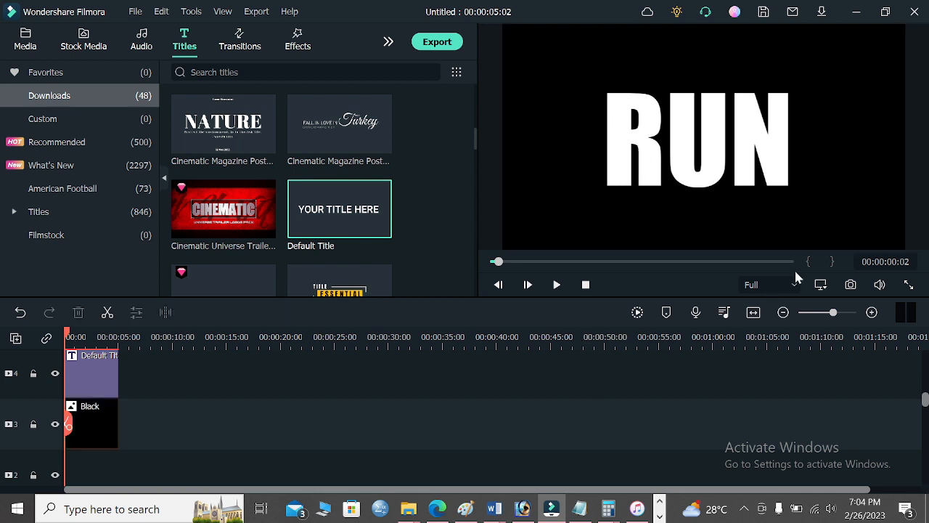
pyautogui.click(851, 285)
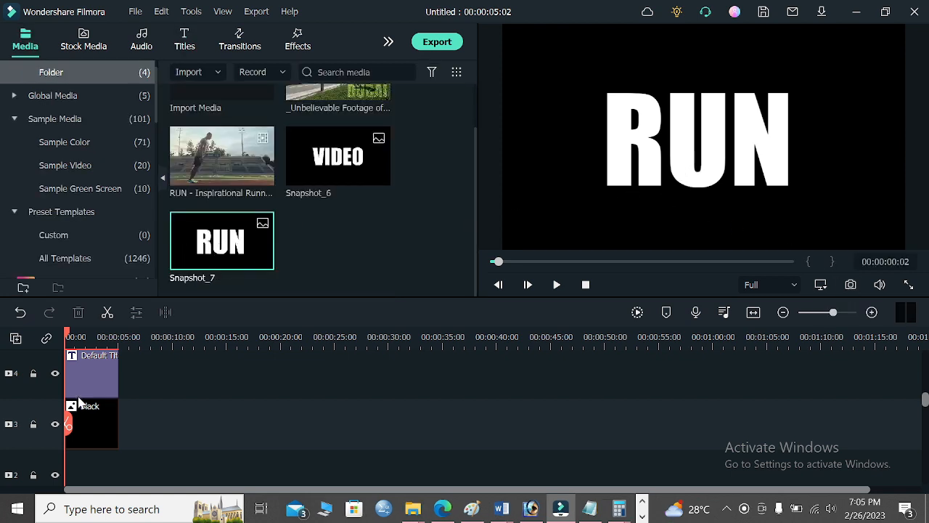
# Step: Delete the title clip and the Black clip from the timeline
pyautogui.click(86, 372)
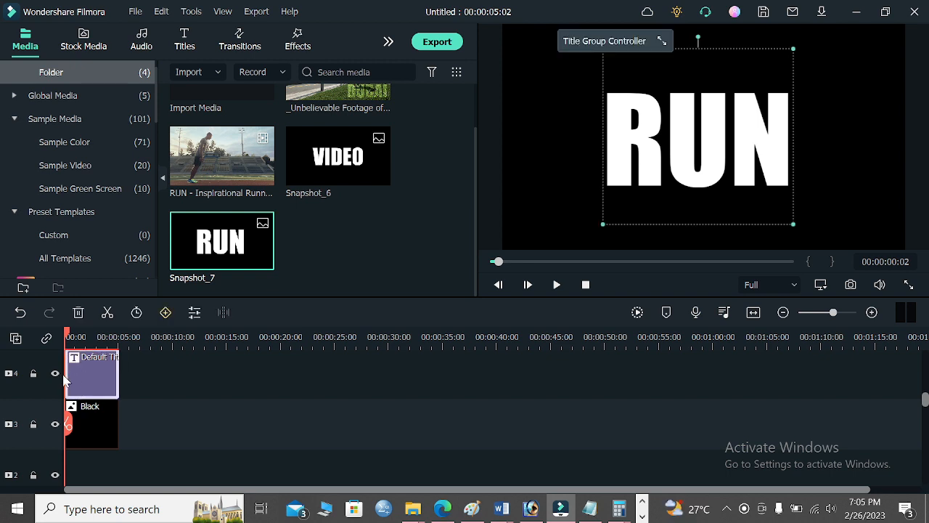
pyautogui.press('Delete')
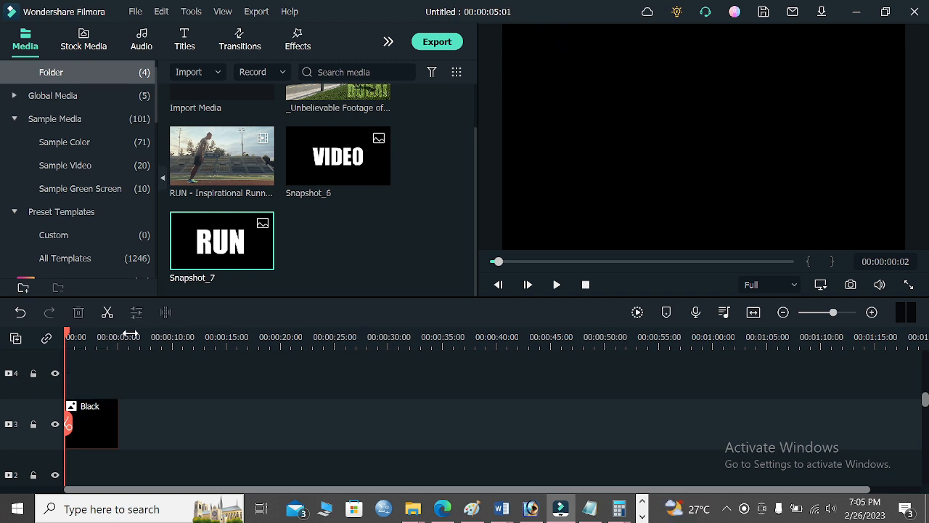
pyautogui.click(98, 413)
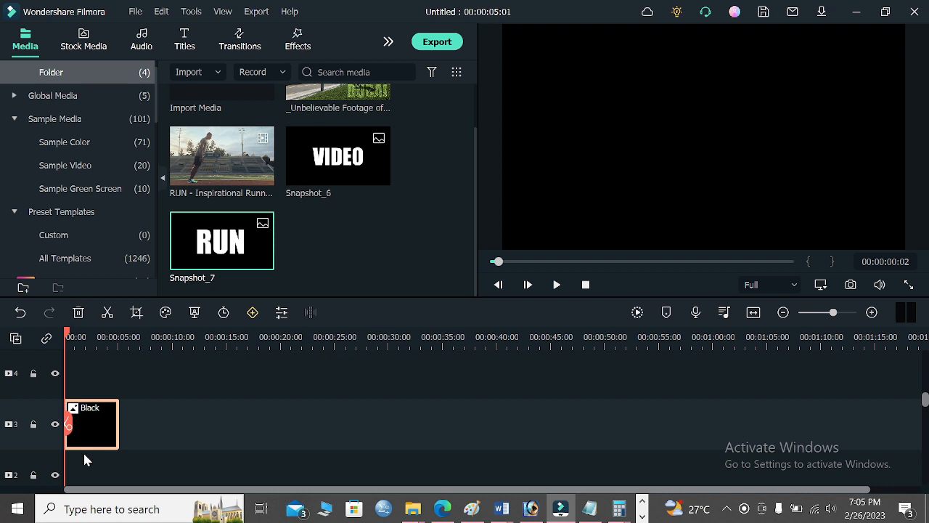
pyautogui.press('Delete')
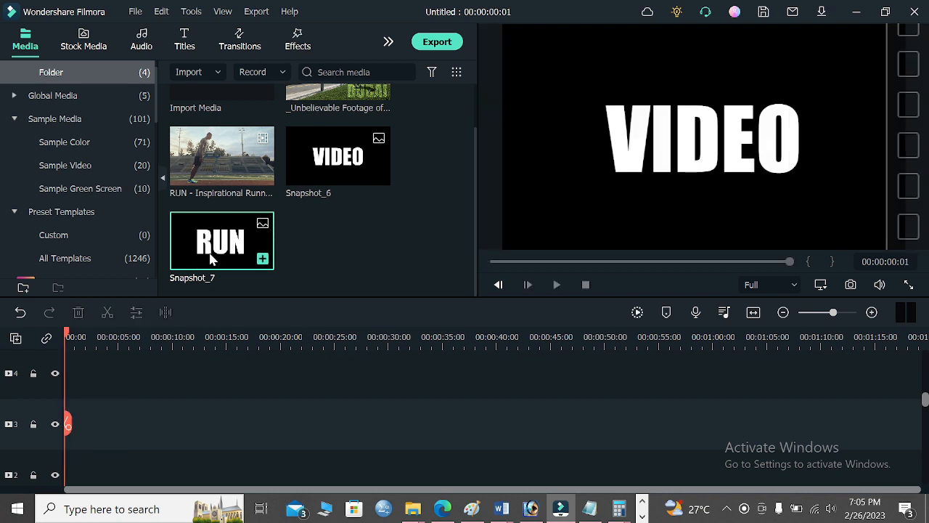
# Step: Place the RUN snapshot at the start of track 3 and extend it to 00:00:15:19
pyautogui.moveTo(222, 245); pyautogui.dragTo(70, 426)
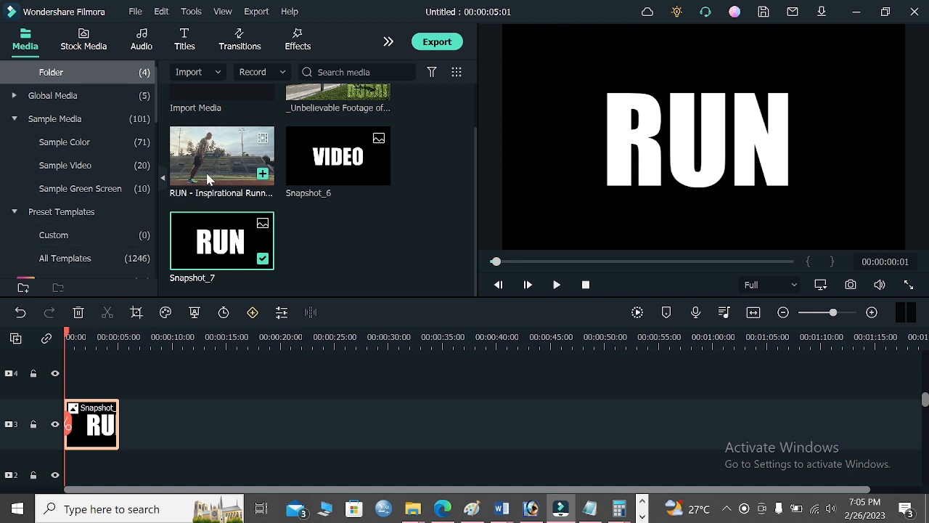
pyautogui.moveTo(120, 423); pyautogui.dragTo(234, 425)
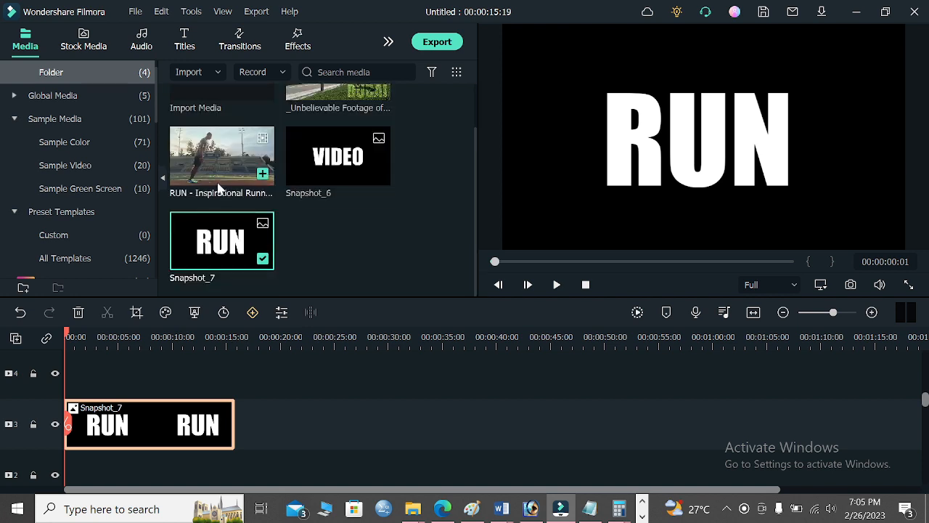
# Step: Place the RUN - Inspirational Running video at the start of track 2, beneath the snapshot
pyautogui.scroll(1, 217, 190)
pyautogui.moveTo(220, 204); pyautogui.dragTo(73, 461)
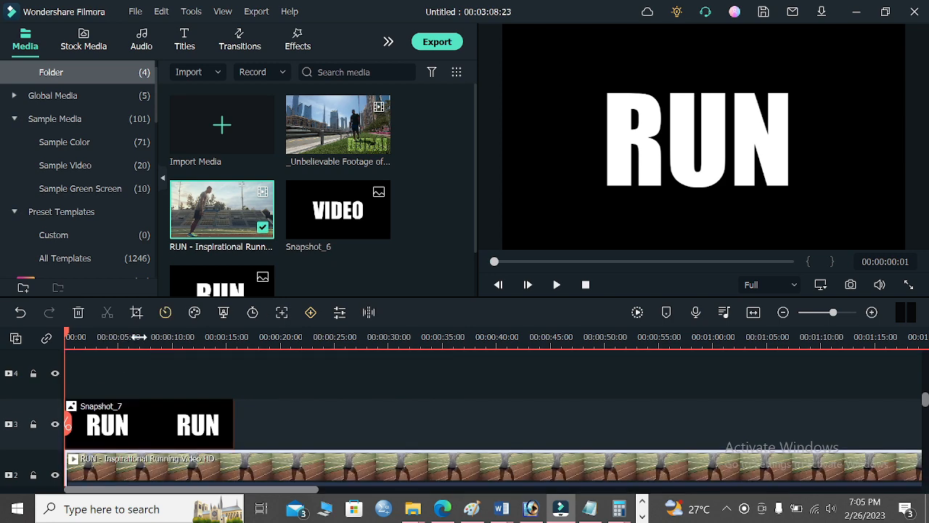
pyautogui.scroll(-1, 236, 376)
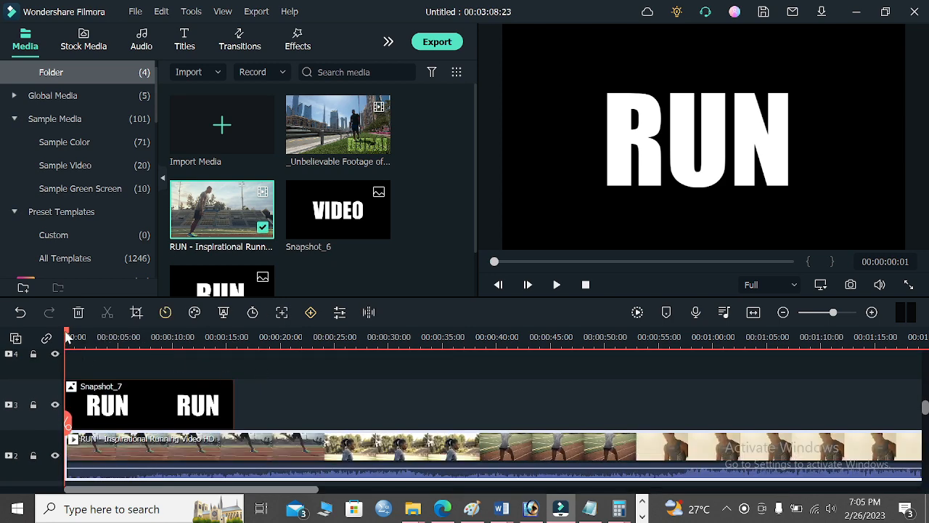
# Step: Split the running video at 00:00:19:13 and delete the part before the cut
pyautogui.moveTo(66, 335); pyautogui.dragTo(276, 363)
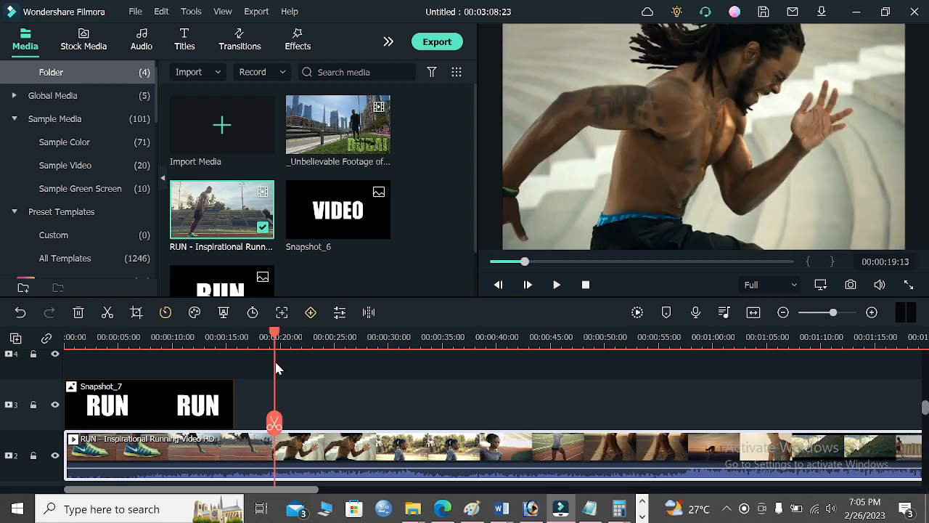
pyautogui.click(107, 312)
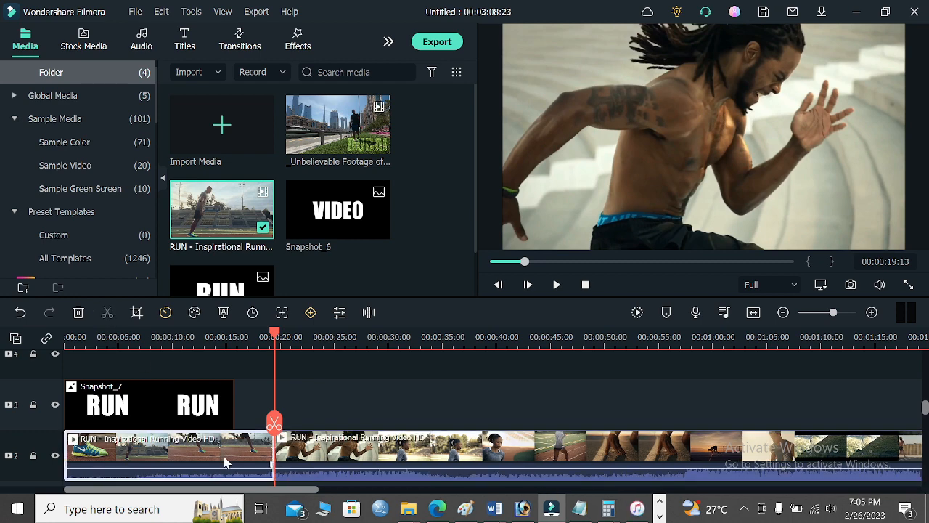
pyautogui.press('Delete')
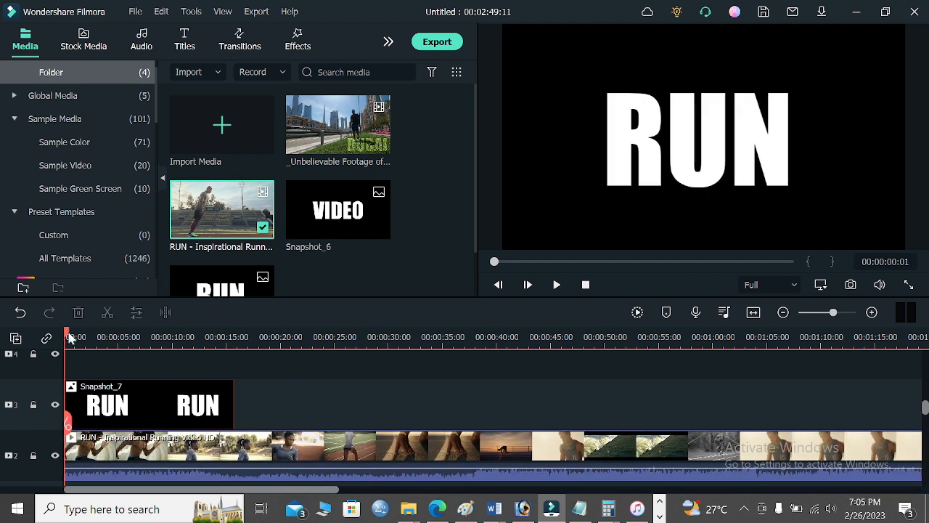
# Step: Split the running video at the snapshot's end, 00:00:15:19, and delete the part after the cut
pyautogui.moveTo(70, 338); pyautogui.dragTo(234, 337)
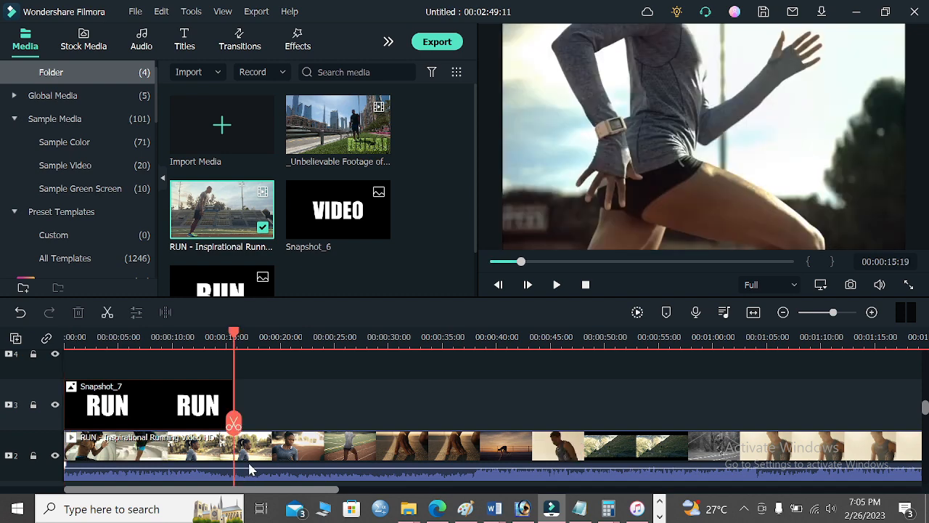
pyautogui.click(249, 469)
pyautogui.click(234, 422)
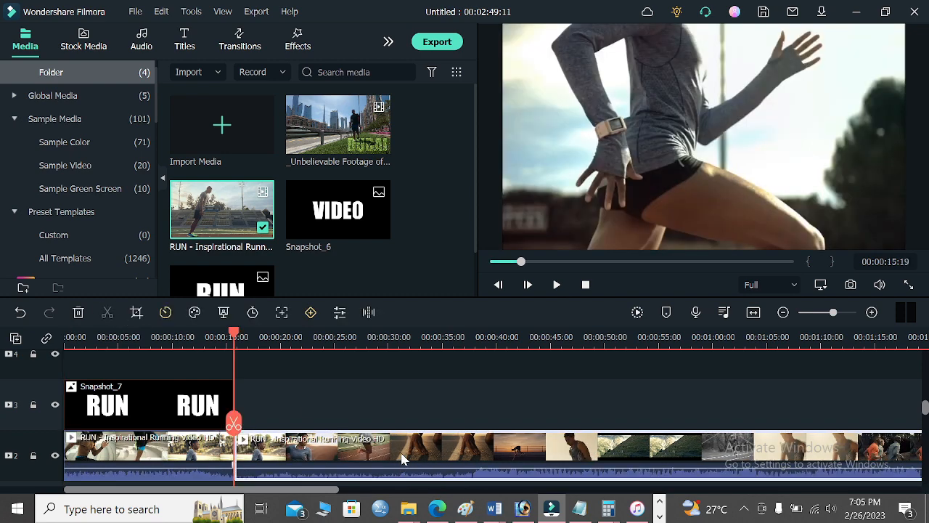
pyautogui.press('Delete')
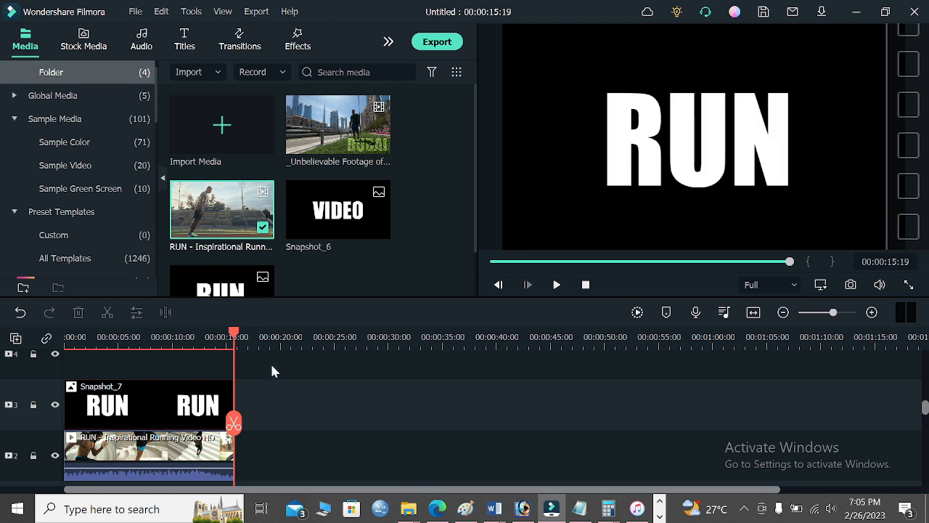
# Step: Set the RUN snapshot's compositing blending mode to Multiply so the running video fills the letters
pyautogui.moveTo(242, 339); pyautogui.dragTo(67, 338)
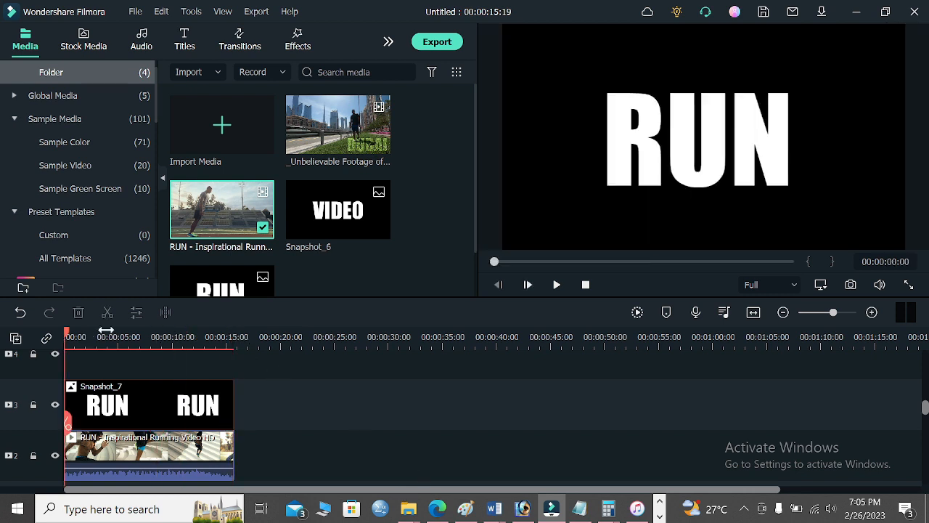
pyautogui.click(202, 408)
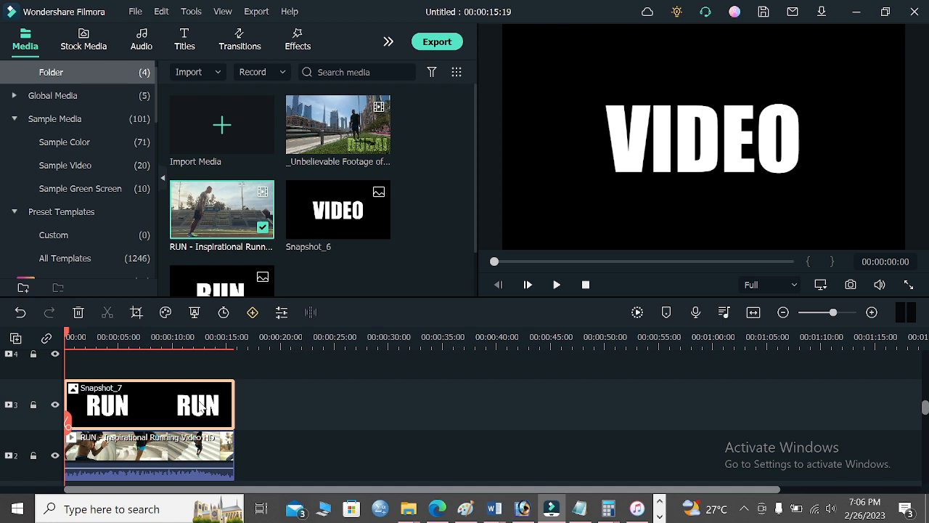
pyautogui.doubleClick(196, 407)
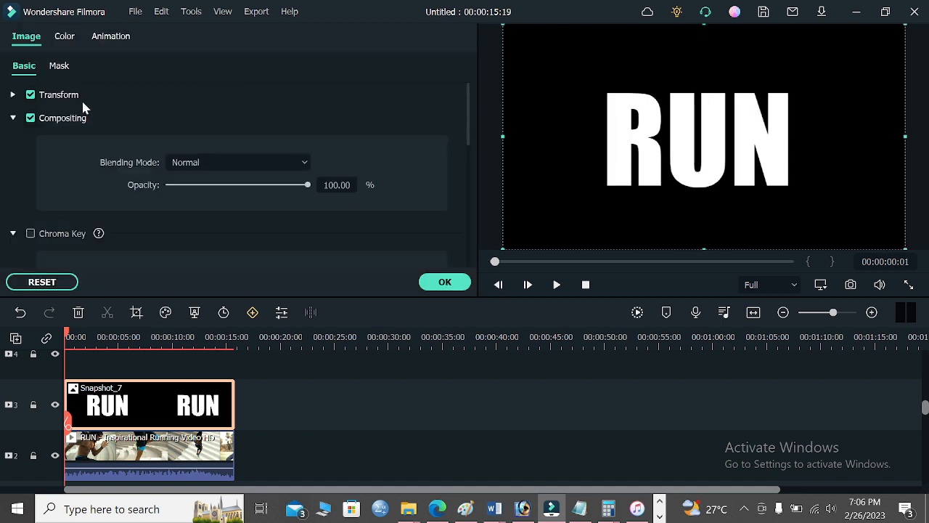
pyautogui.click(13, 118)
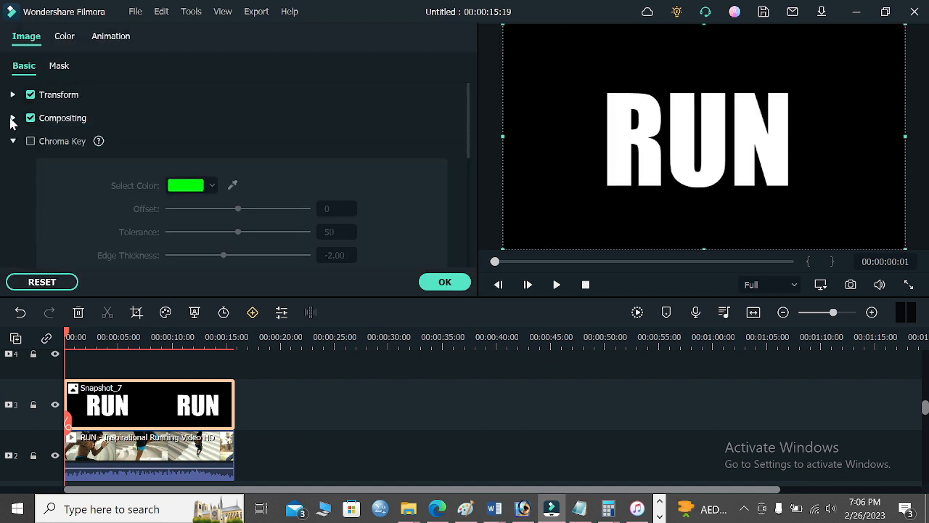
pyautogui.click(12, 118)
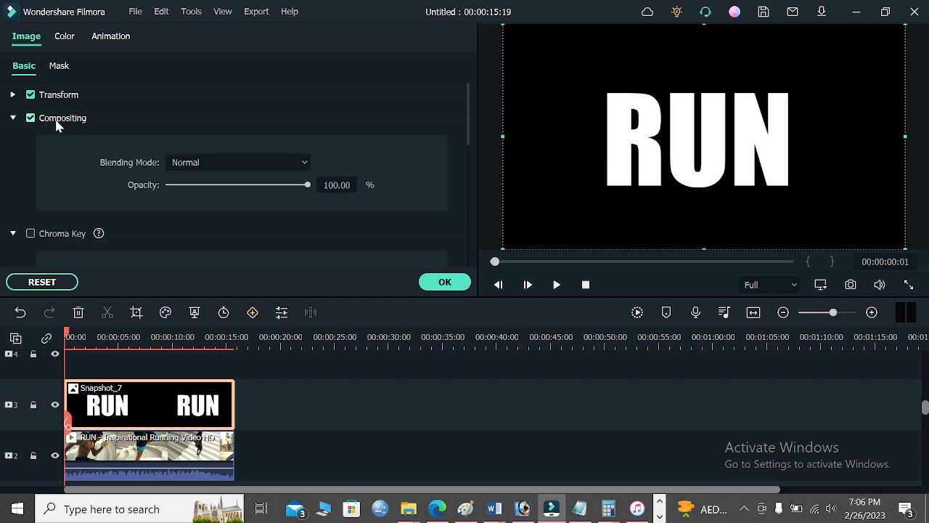
pyautogui.click(240, 162)
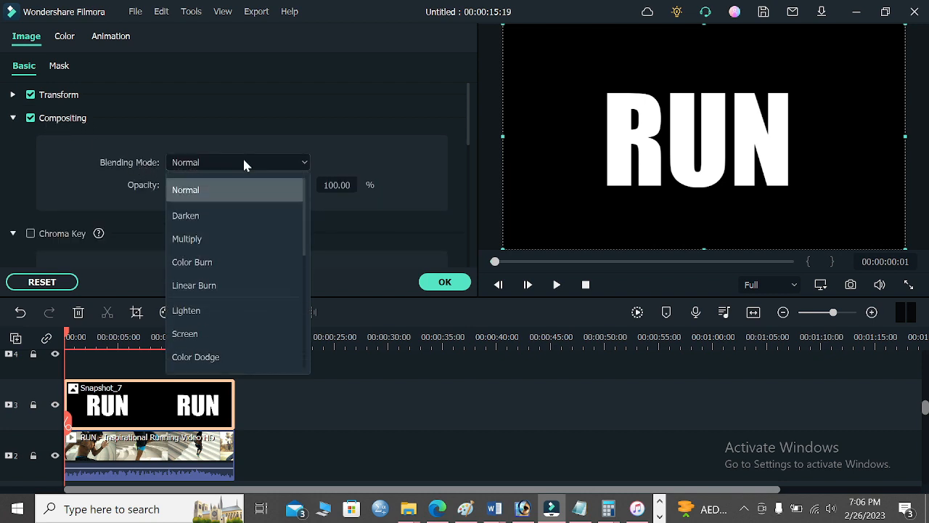
pyautogui.click(227, 245)
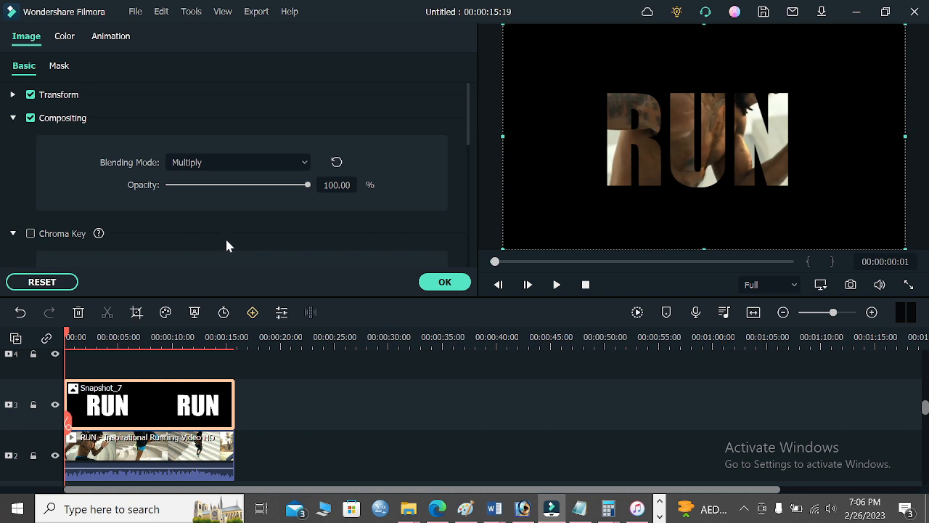
pyautogui.click(456, 283)
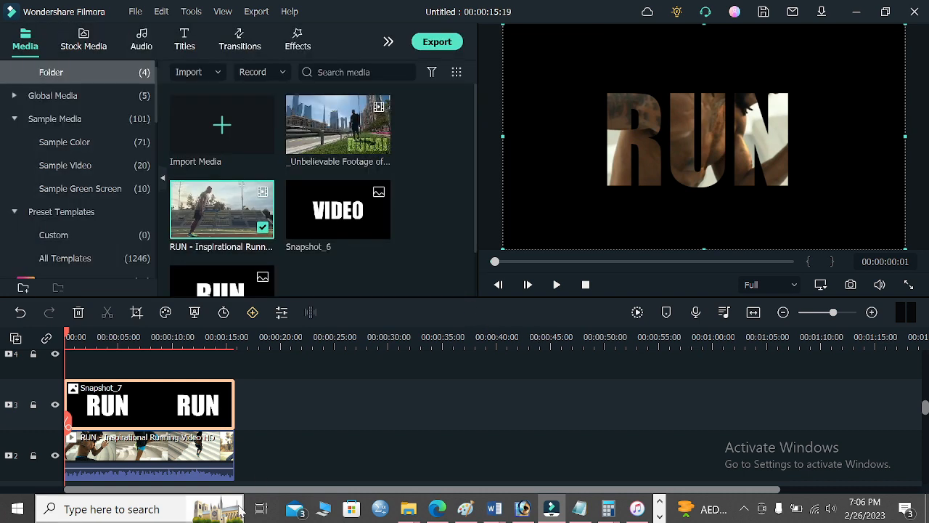
# Step: Silence the running video on track 2 by lowering its clip volume to the minimum
pyautogui.click(69, 338)
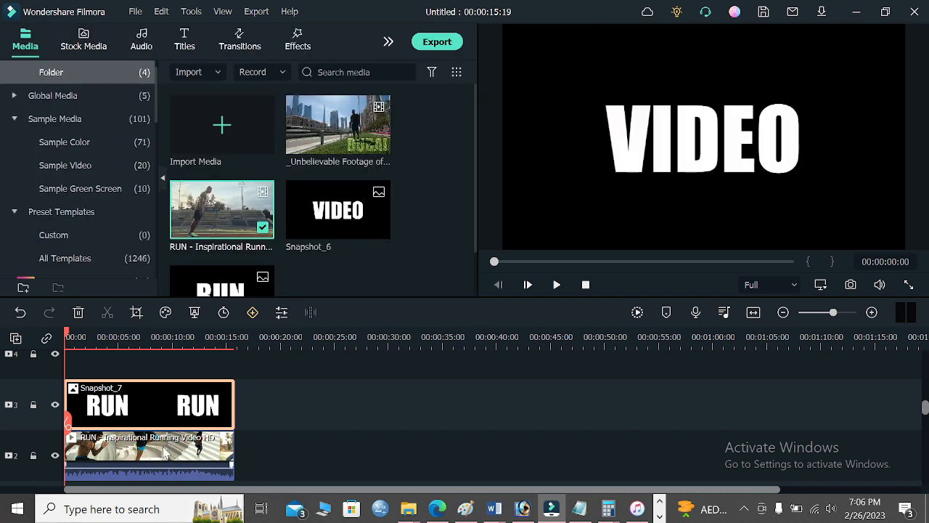
pyautogui.moveTo(69, 335); pyautogui.dragTo(61, 337)
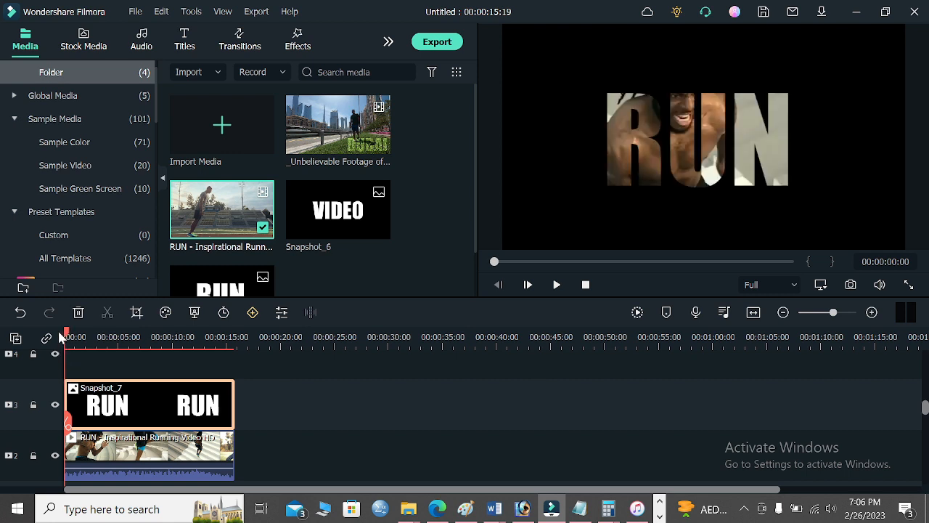
pyautogui.doubleClick(177, 456)
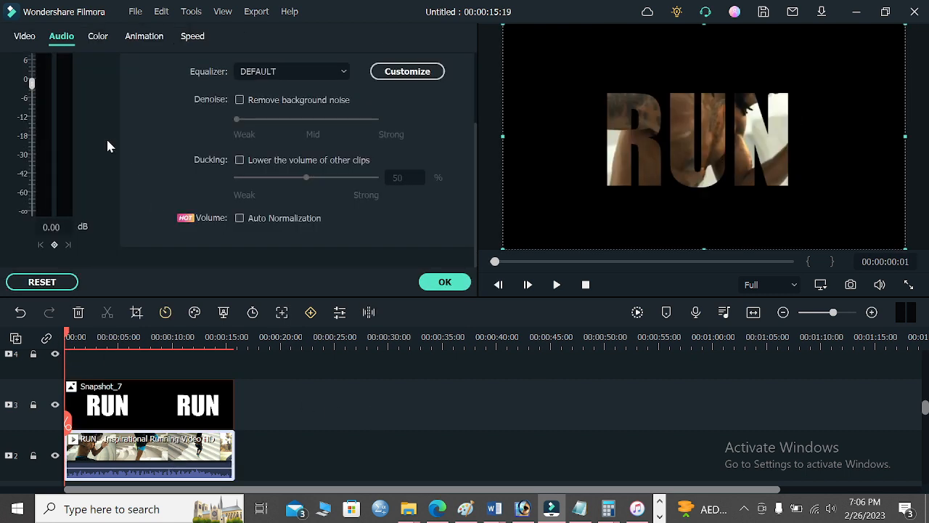
pyautogui.moveTo(32, 84); pyautogui.dragTo(32, 212)
pyautogui.click(452, 282)
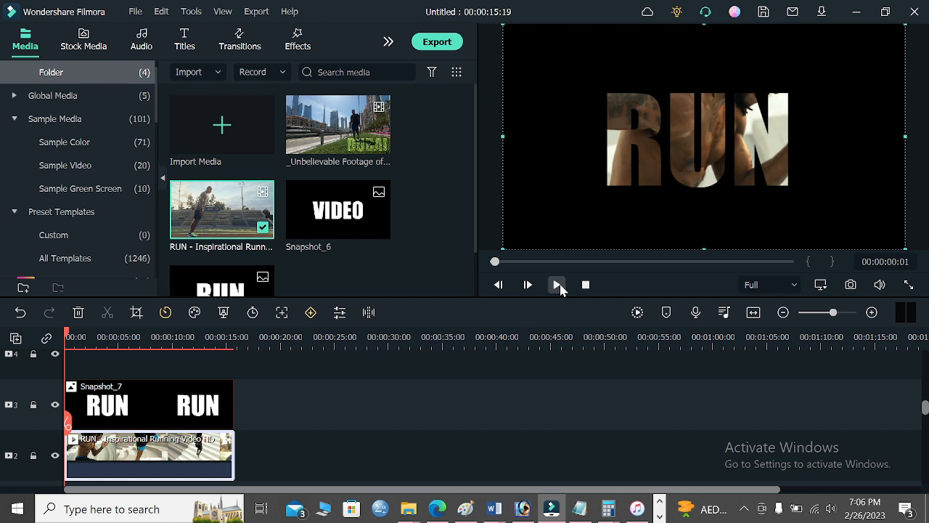
# Step: Play the RUN text effect from the start, pause it near the end and return the playhead to 00:00:00:00
pyautogui.click(558, 286)
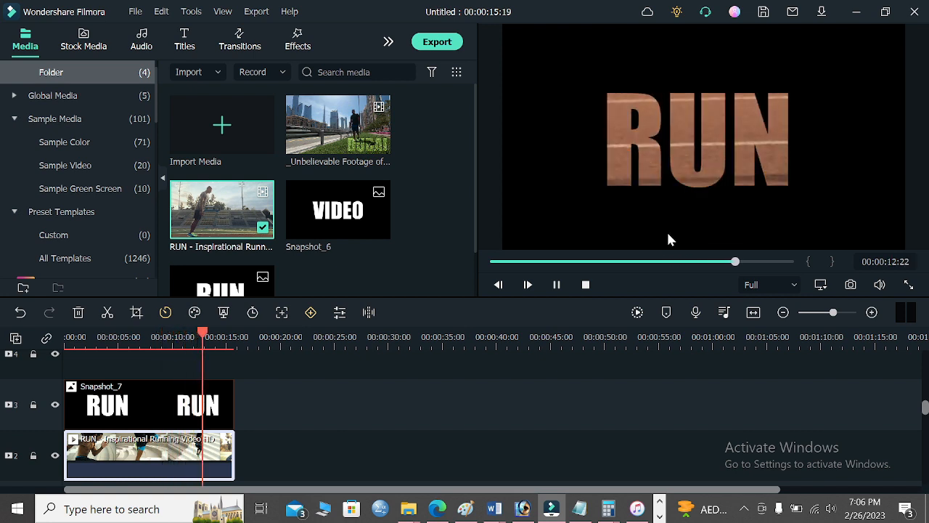
pyautogui.click(557, 285)
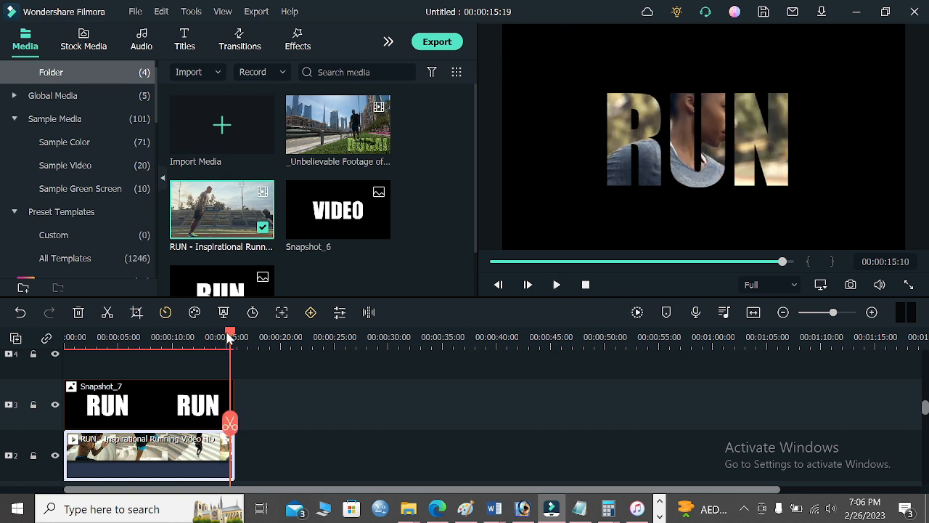
pyautogui.moveTo(230, 339); pyautogui.dragTo(65, 341)
# Step: Open the preview in full screen and play the RUN composition from the start
pyautogui.scroll(-2, 149, 385)
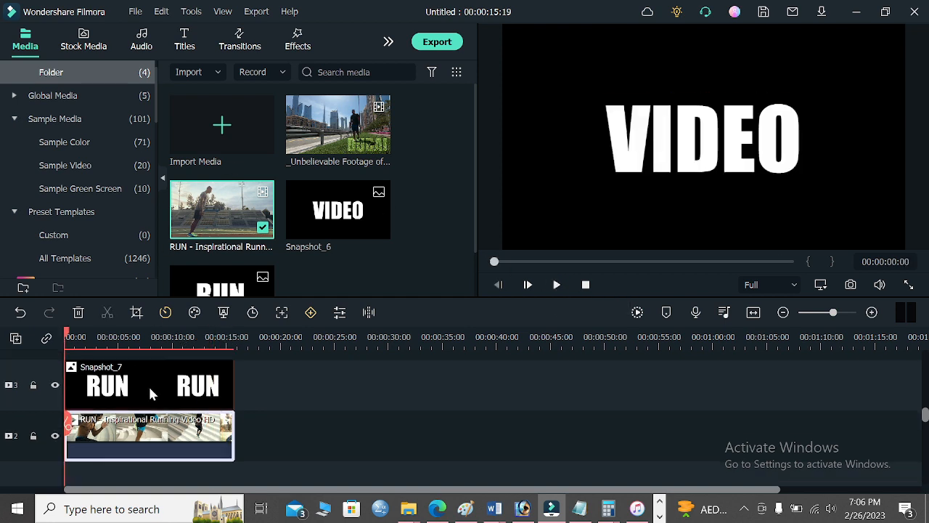
pyautogui.scroll(2, 148, 384)
pyautogui.scroll(-1, 147, 386)
pyautogui.click(910, 286)
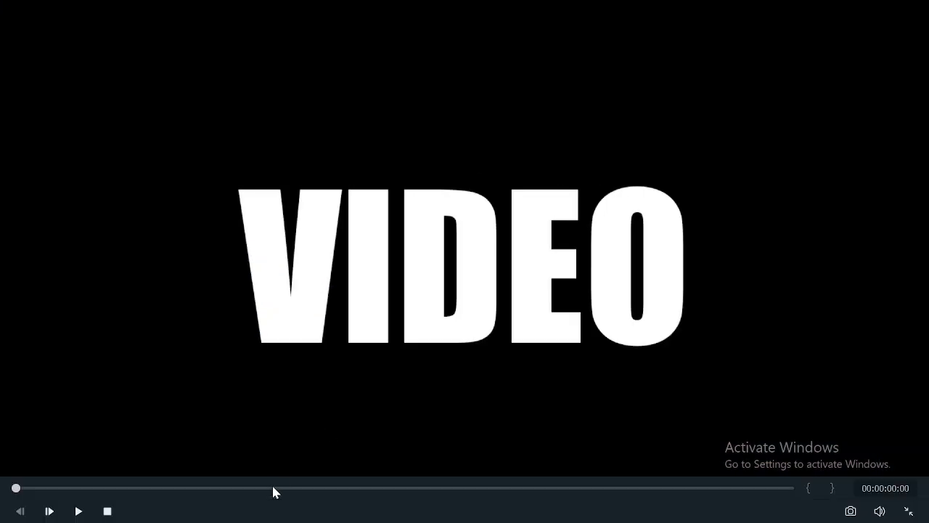
pyautogui.click(77, 511)
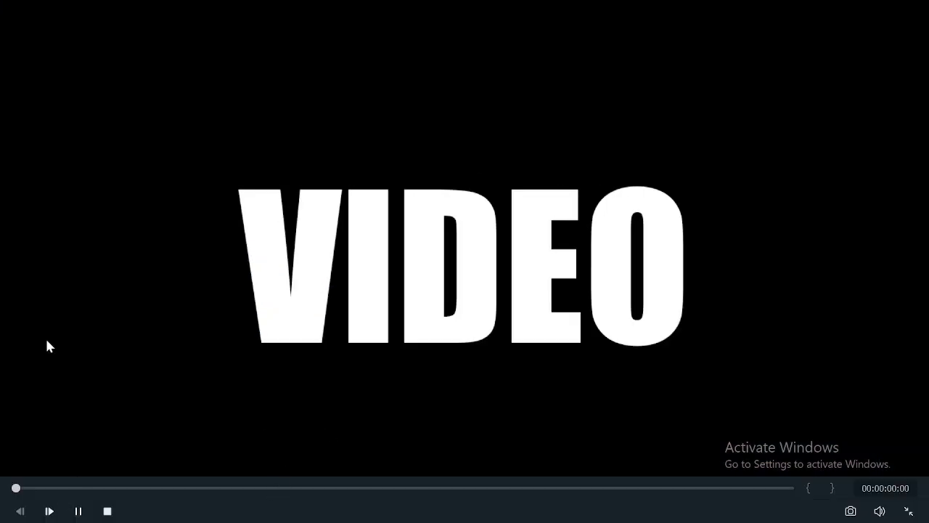